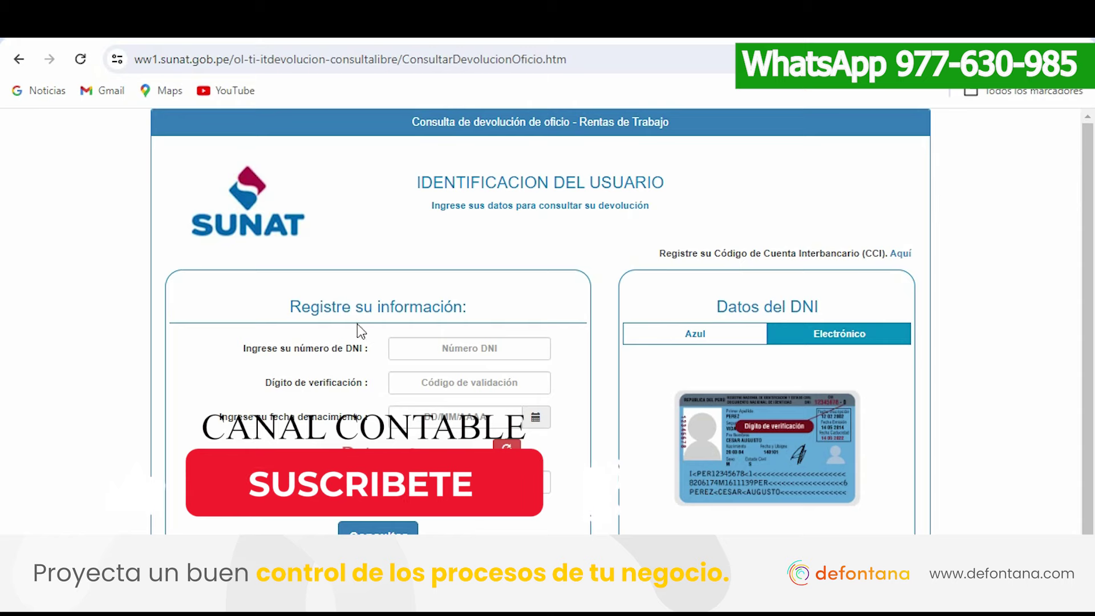
Step: Go back to the SUNAT home page and open the Mis Trámites y Consultas login through Operaciones en línea (SOL)
{"action": "key", "text": "alt+Left"}
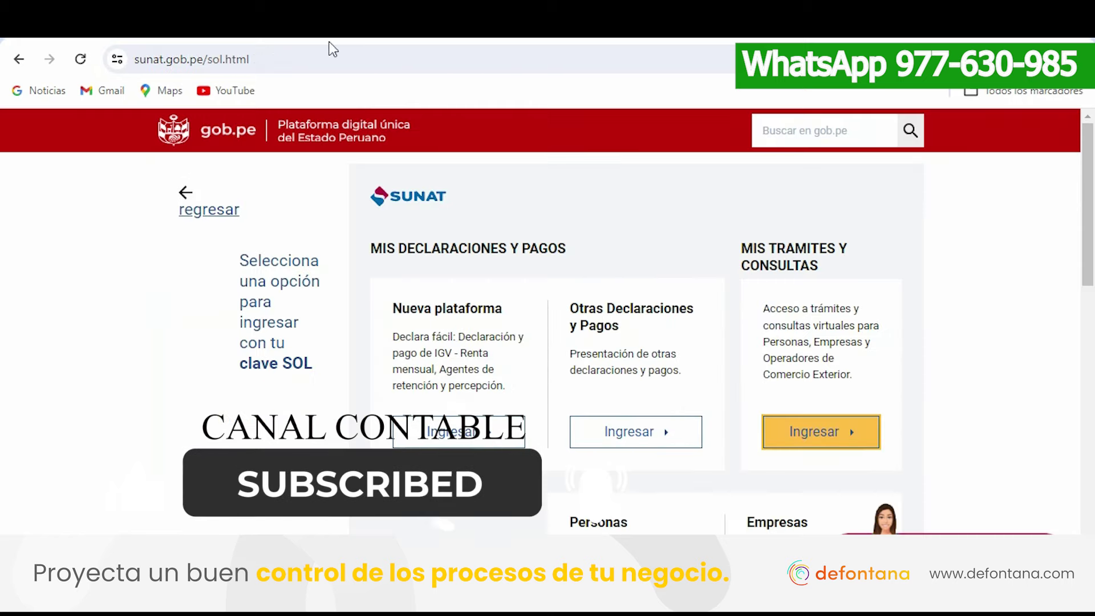
{"action": "left_click", "coordinate": [19, 59]}
{"action": "scroll", "coordinate": [814, 399], "scroll_direction": "down", "scroll_amount": 5}
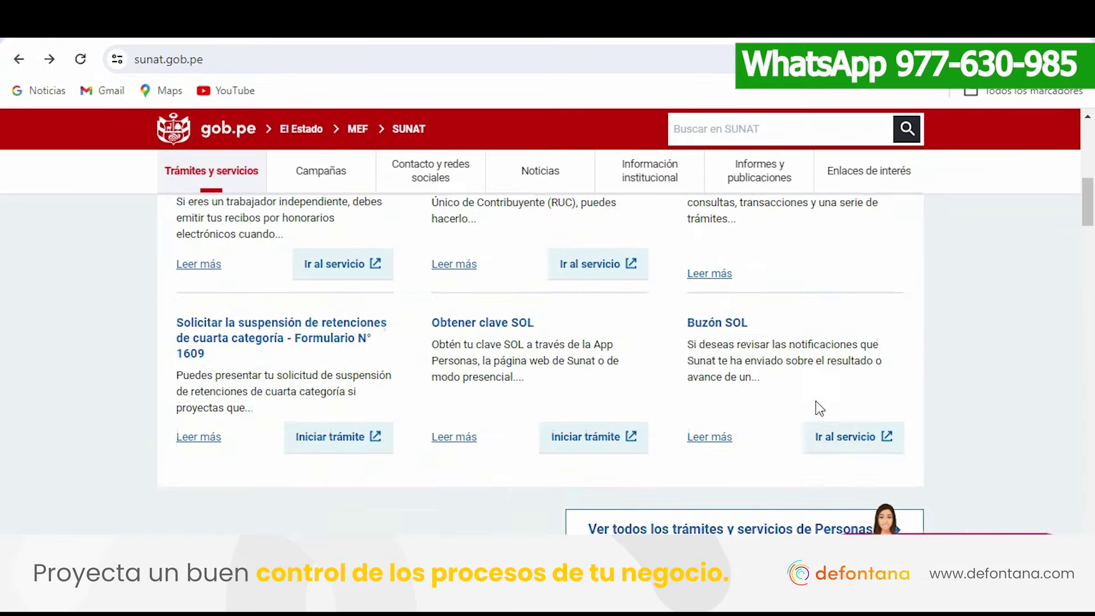
{"action": "scroll", "coordinate": [819, 338], "scroll_direction": "up", "scroll_amount": 8}
{"action": "left_click", "coordinate": [827, 430]}
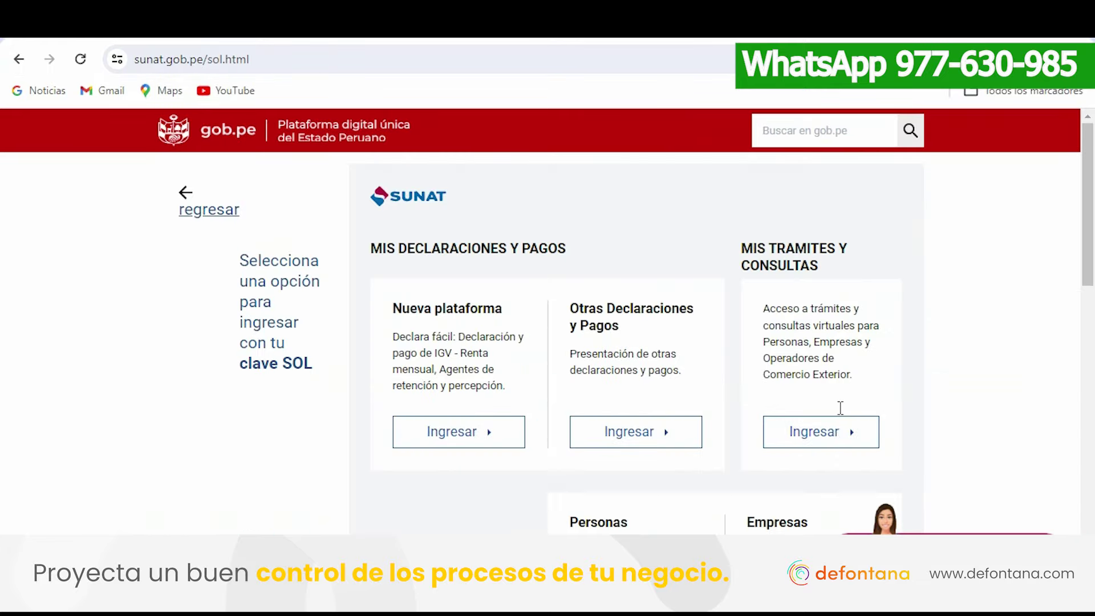
{"action": "left_click", "coordinate": [833, 441]}
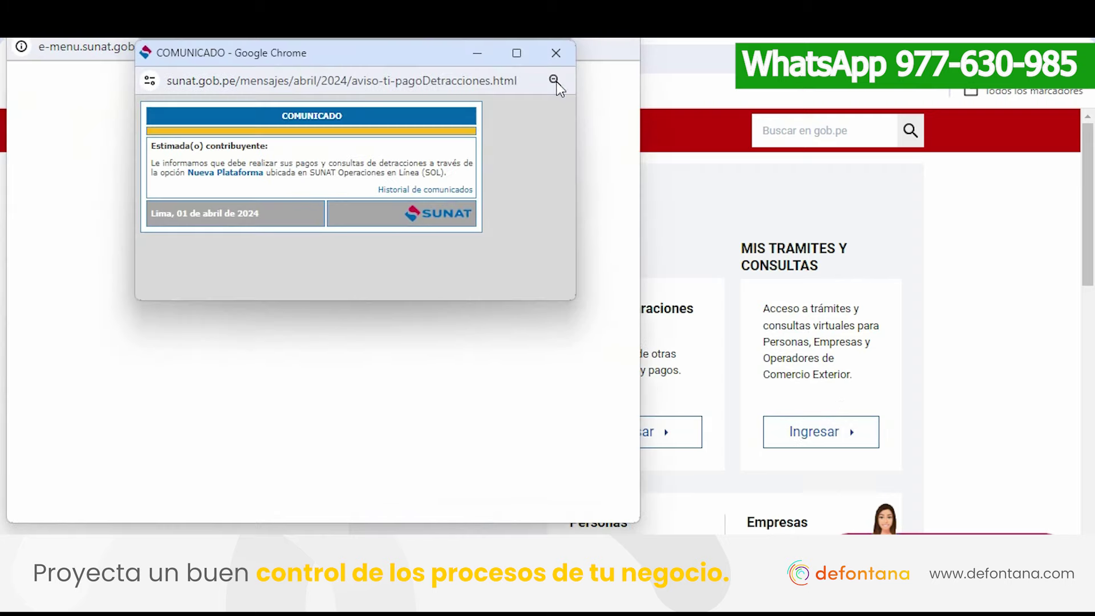
Step: Close the announcement window, maximize the SOL login window and set the identification type to DNI
{"action": "left_click", "coordinate": [555, 53]}
{"action": "key", "text": "super+Up"}
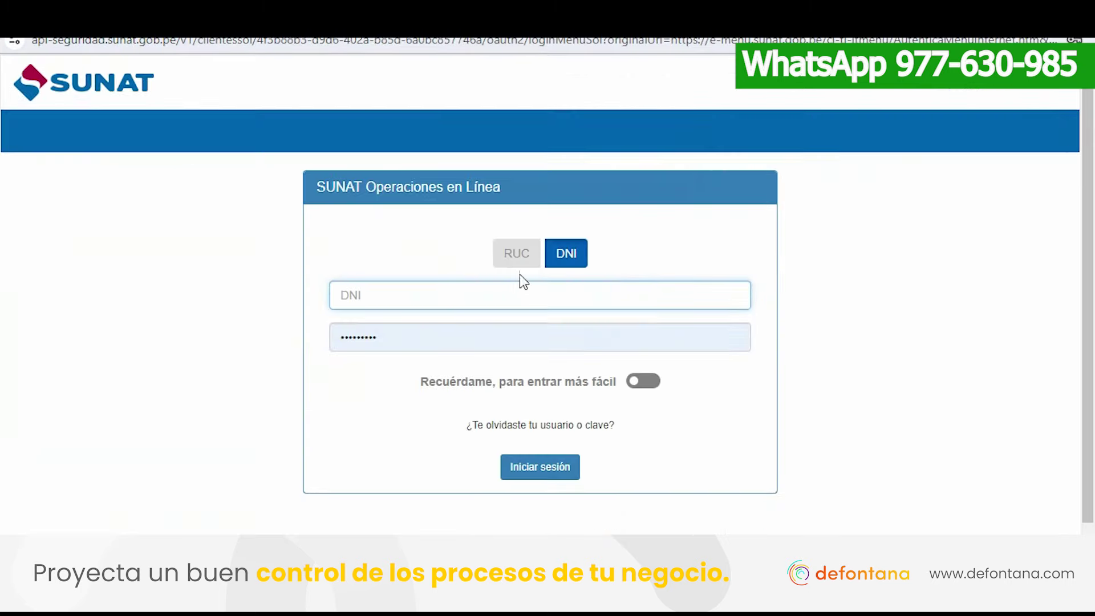
{"action": "left_click", "coordinate": [516, 253]}
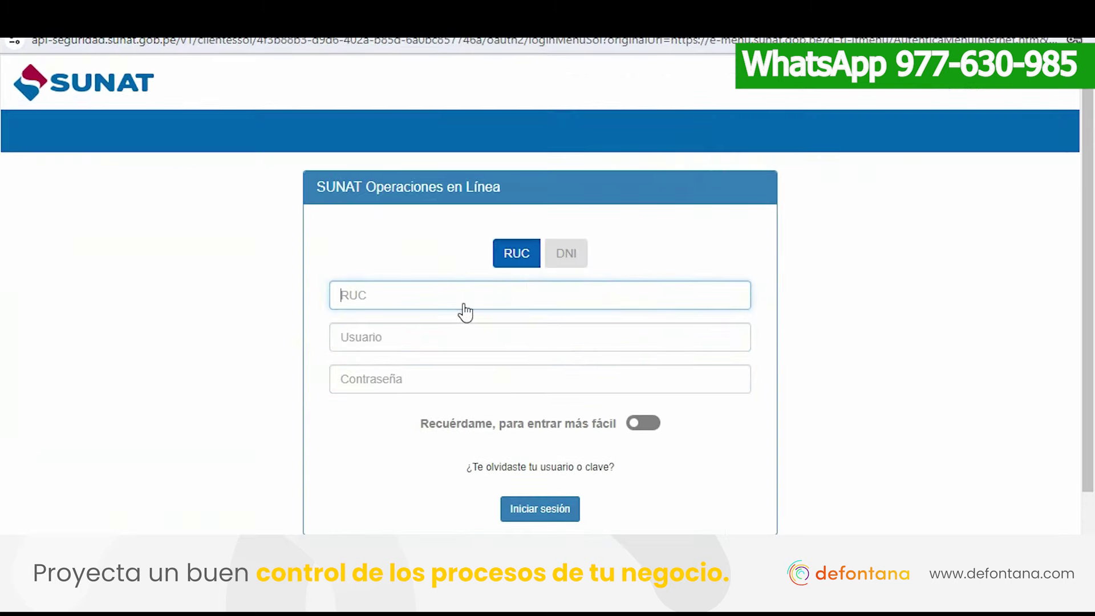
{"action": "left_click", "coordinate": [575, 255]}
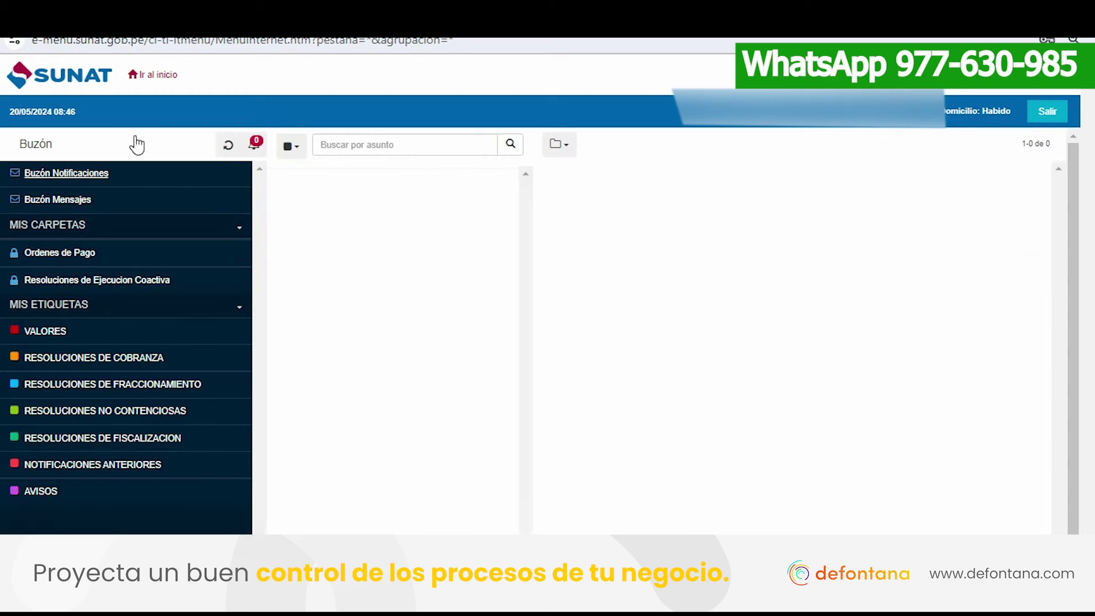
Step: Check Buzón Mensajes in the SOL mailbox and return to the SUNAT options page
{"action": "left_click", "coordinate": [67, 204]}
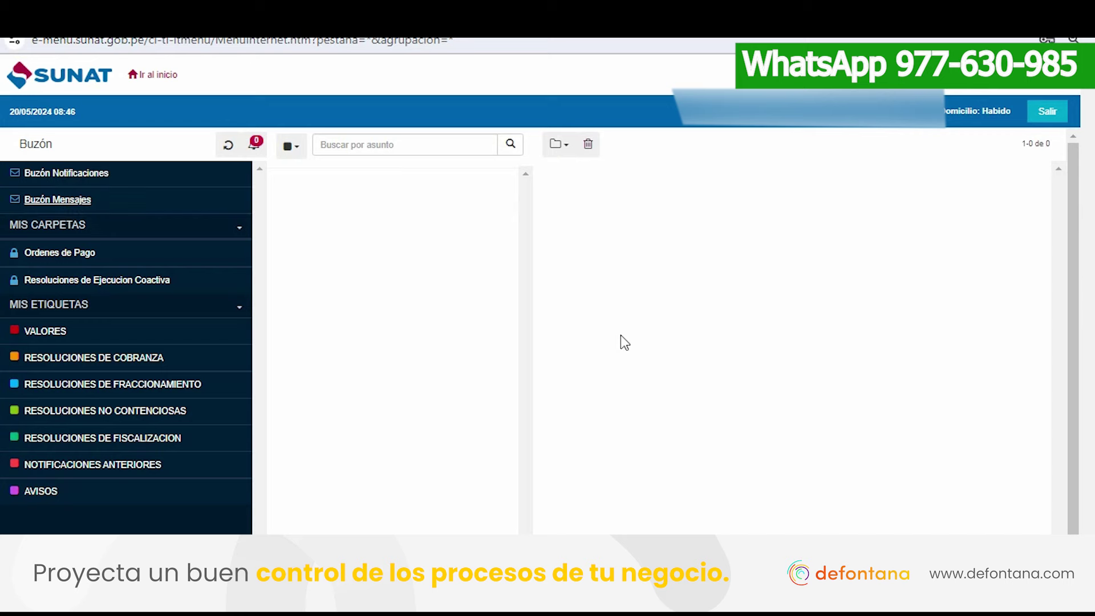
{"action": "mouse_move", "coordinate": [586, 604]}
{"action": "left_click", "coordinate": [540, 513]}
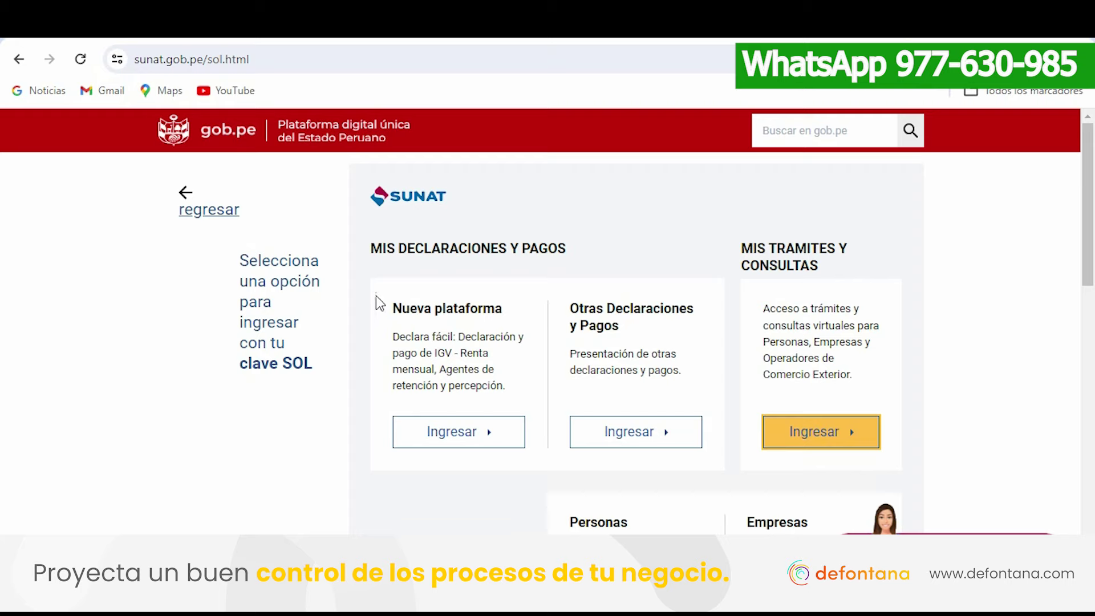
Step: Reopen Operaciones en línea (SOL), enter the annual income declaration for Personas and choose DNI as the identification type
{"action": "left_click", "coordinate": [19, 59]}
{"action": "scroll", "coordinate": [817, 343], "scroll_direction": "down", "scroll_amount": 3}
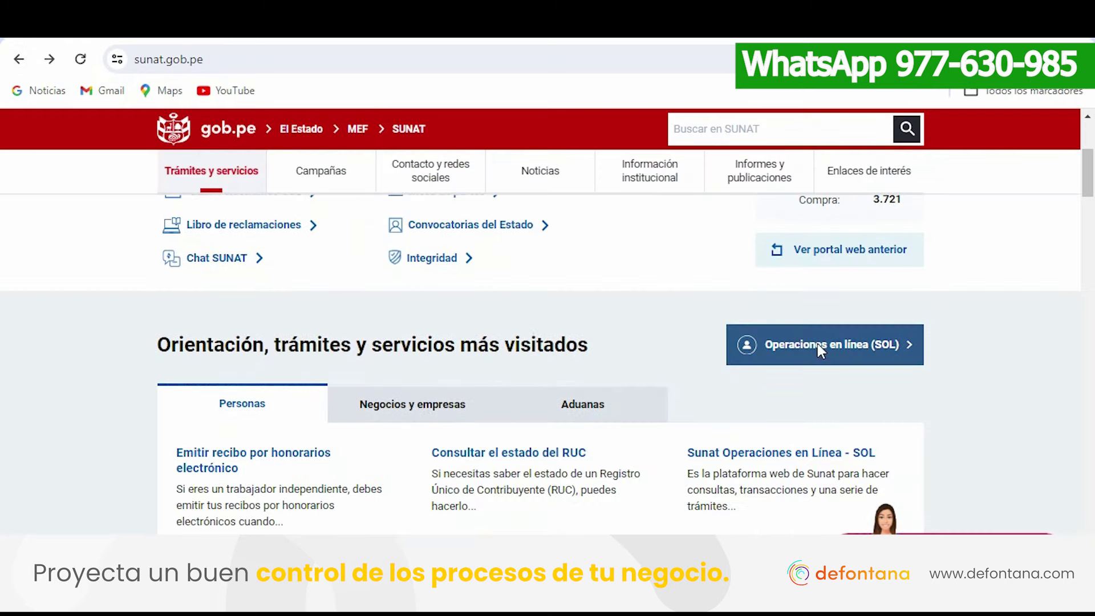
{"action": "left_click", "coordinate": [843, 345]}
{"action": "scroll", "coordinate": [632, 407], "scroll_direction": "down", "scroll_amount": 3}
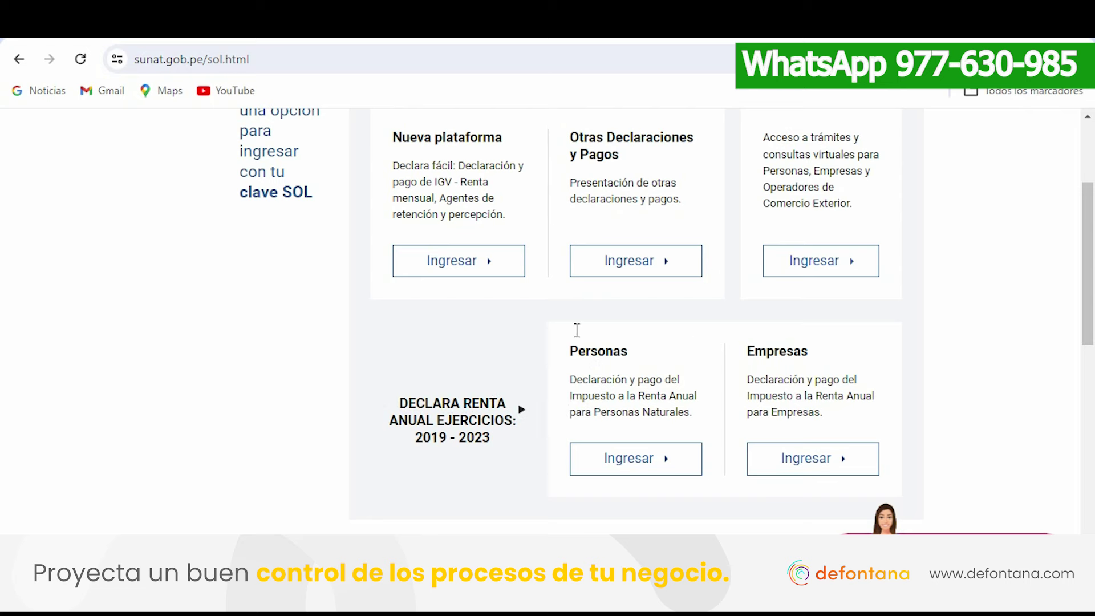
{"action": "left_click", "coordinate": [620, 451]}
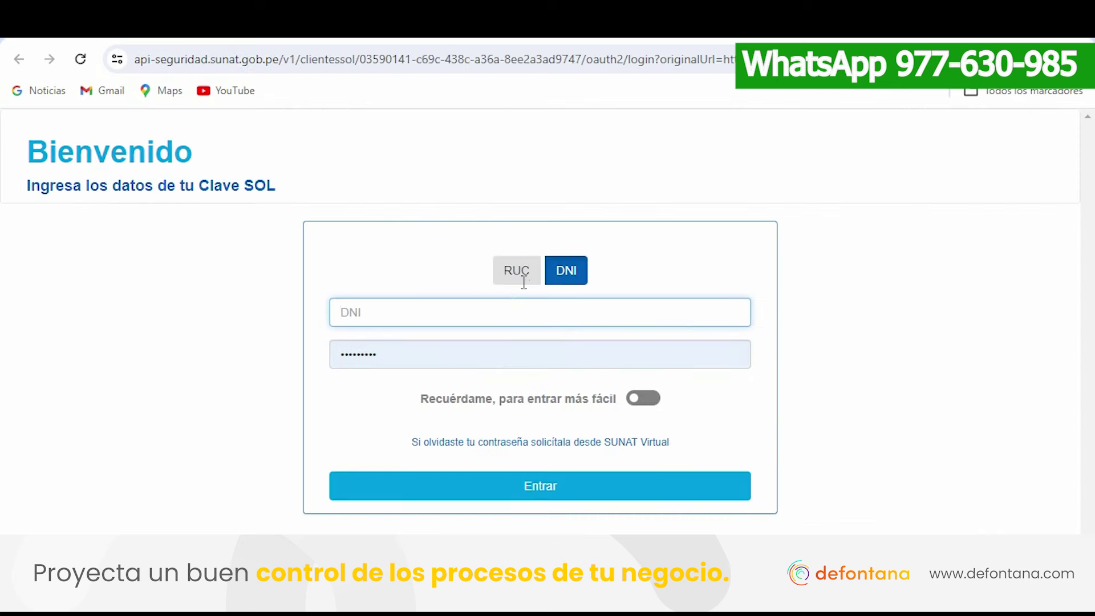
{"action": "left_click", "coordinate": [520, 276]}
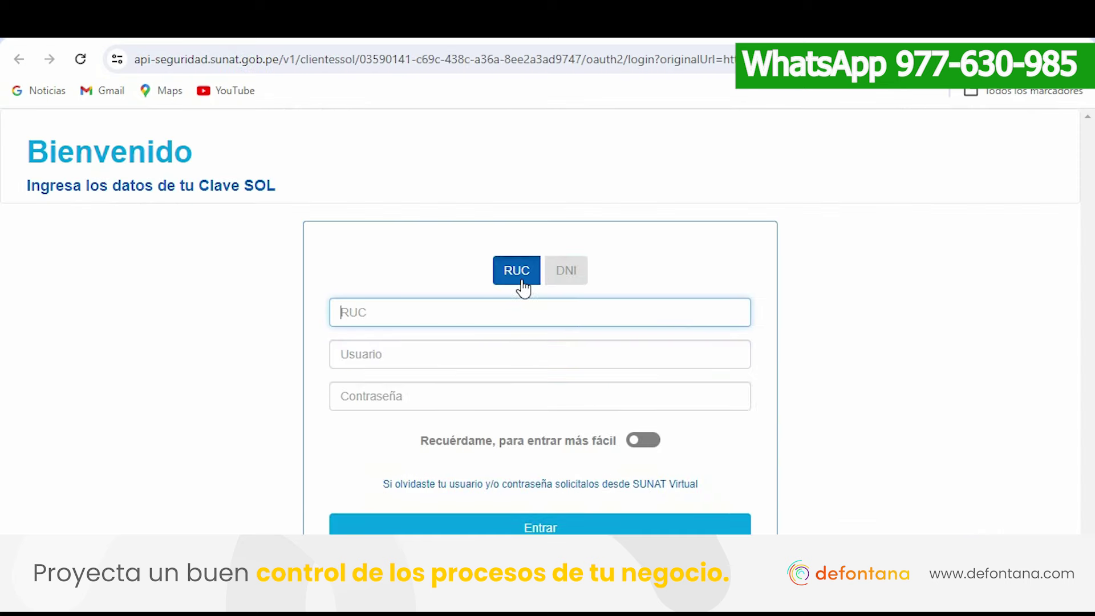
{"action": "left_click", "coordinate": [566, 272]}
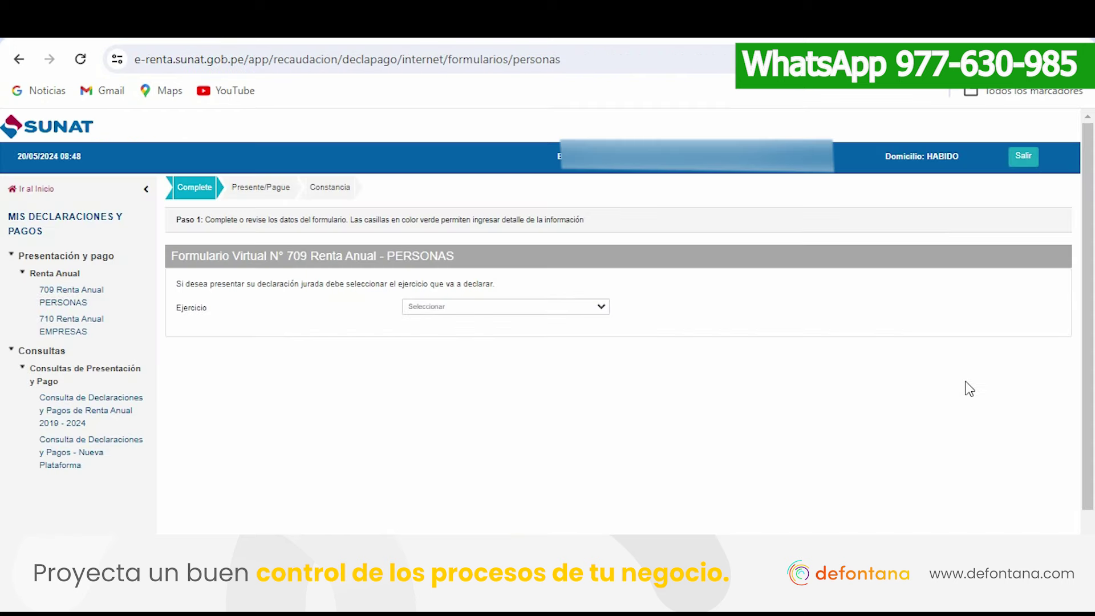
Step: Start the 709 Renta Anual PERSONAS form for fiscal year 2023 and confirm the selected year
{"action": "left_click", "coordinate": [63, 297]}
{"action": "left_click", "coordinate": [436, 309]}
{"action": "left_click", "coordinate": [443, 331]}
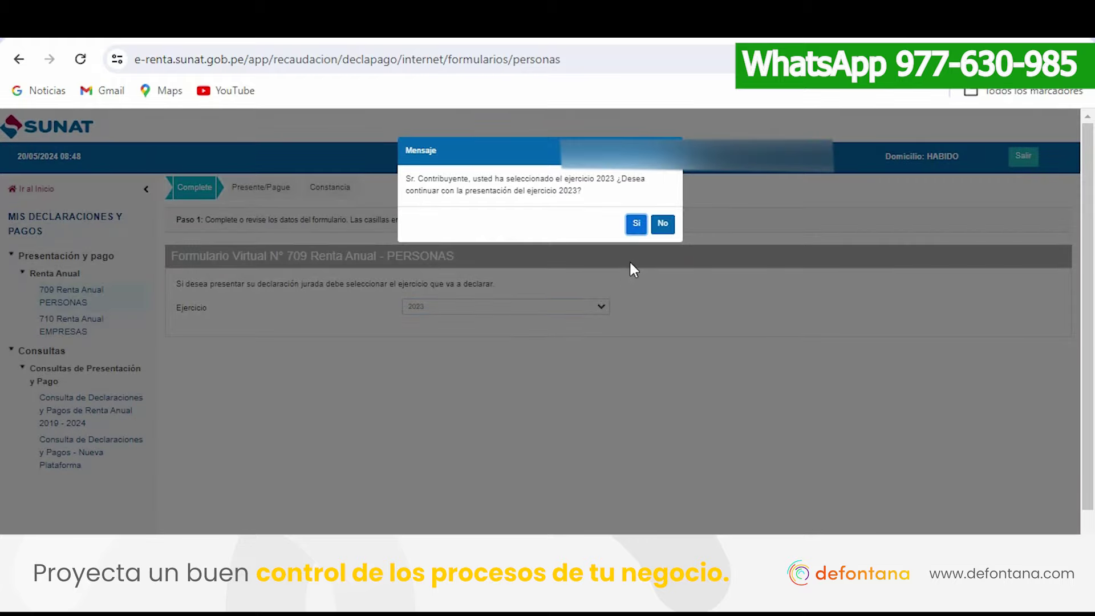
{"action": "left_click", "coordinate": [634, 224]}
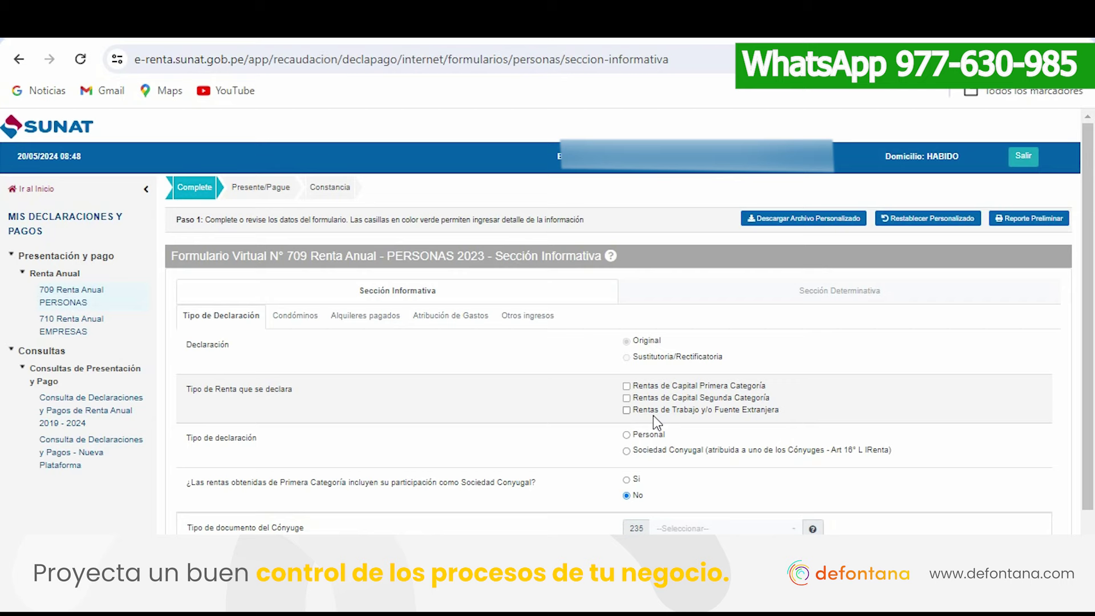
Step: Select Rentas de Trabajo y/o Fuente Extranjera as the income type, advance to Sección Determinativa and accept the informative message
{"action": "left_click", "coordinate": [626, 410]}
{"action": "scroll", "coordinate": [624, 480], "scroll_direction": "down", "scroll_amount": 1}
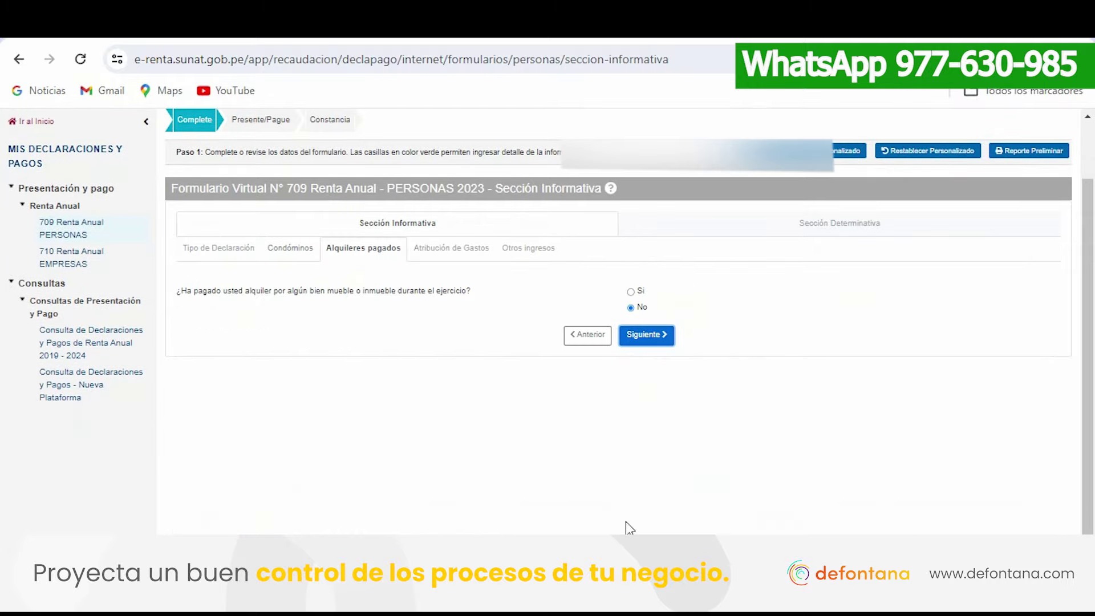
{"action": "left_click", "coordinate": [673, 337]}
{"action": "scroll", "coordinate": [688, 440], "scroll_direction": "down", "scroll_amount": 3}
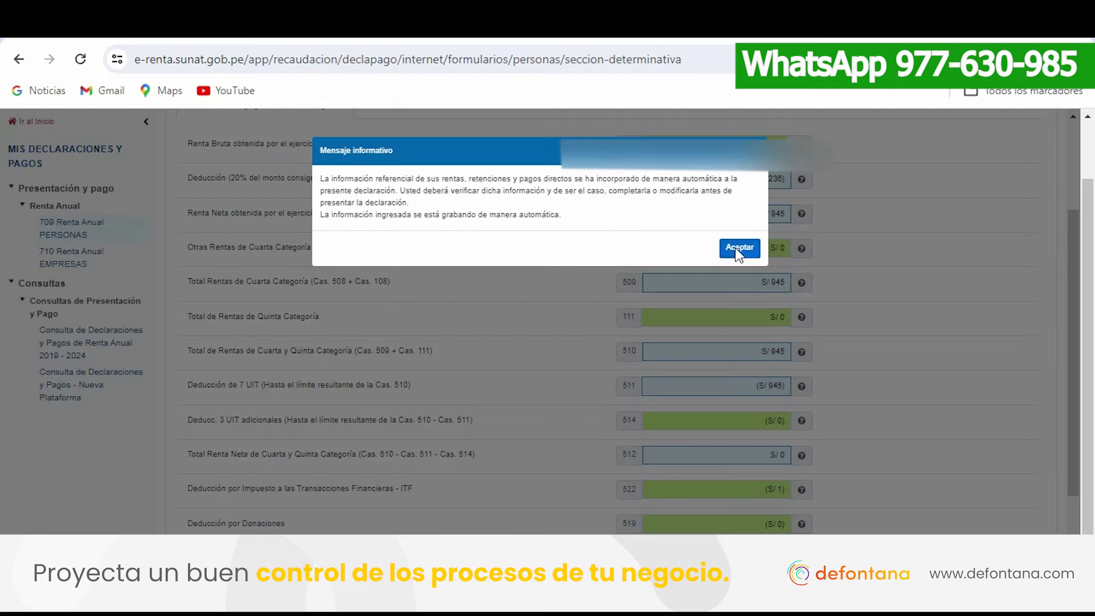
{"action": "left_click", "coordinate": [739, 247]}
{"action": "left_click", "coordinate": [655, 247]}
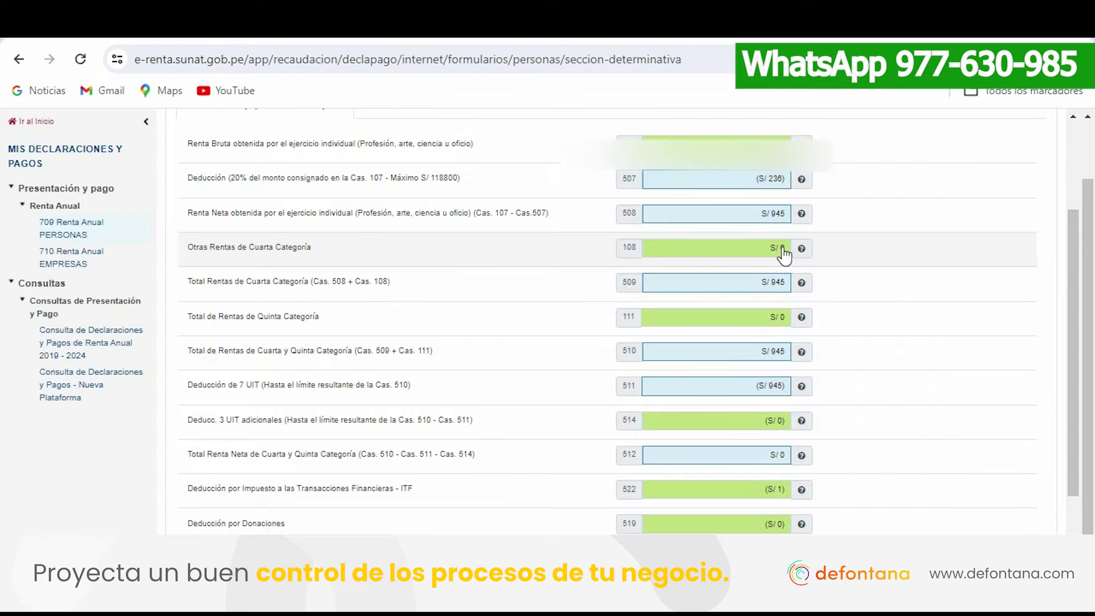
Step: Examine the work income boxes, then the Determinación de la Deuda boxes for income tax, tax withheld and balance in the taxpayer's favour
{"action": "scroll", "coordinate": [826, 264], "scroll_direction": "up", "scroll_amount": 2}
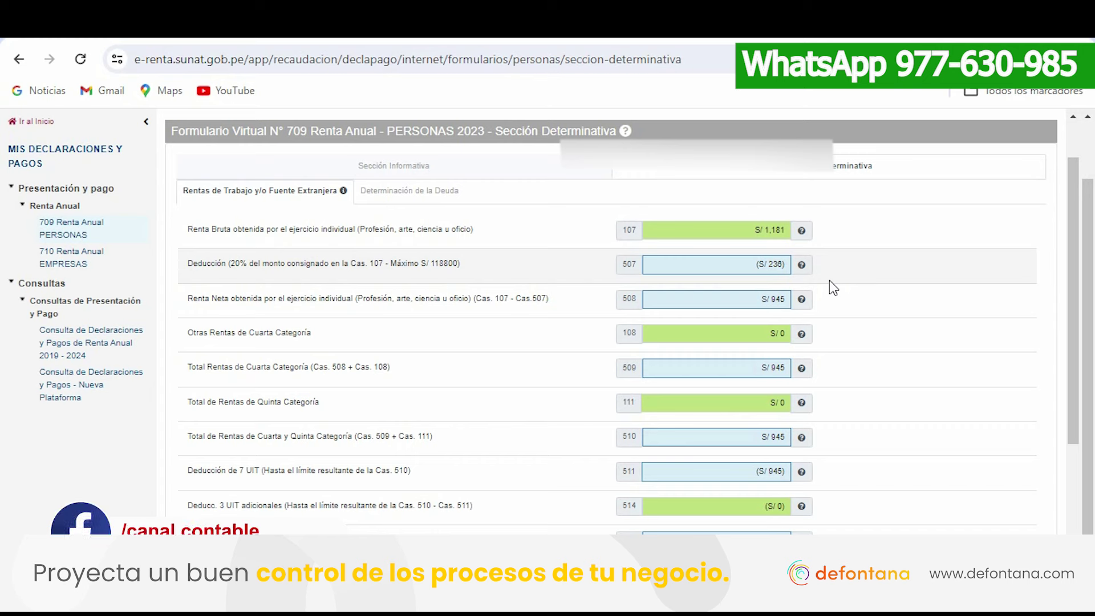
{"action": "scroll", "coordinate": [650, 342], "scroll_direction": "down", "scroll_amount": 3}
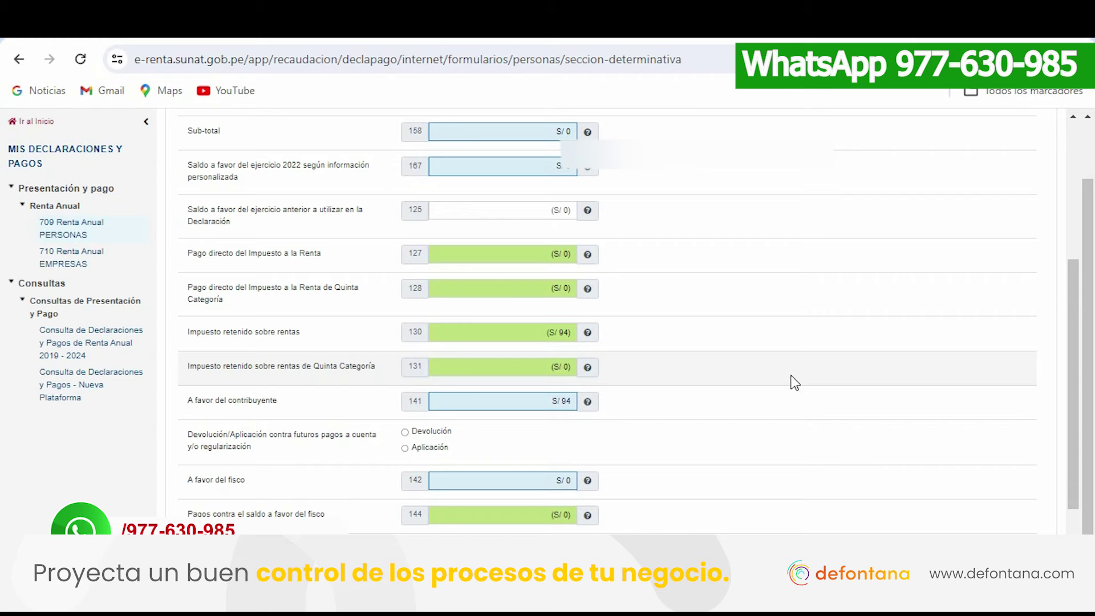
{"action": "scroll", "coordinate": [793, 376], "scroll_direction": "up", "scroll_amount": 1}
{"action": "scroll", "coordinate": [792, 377], "scroll_direction": "down", "scroll_amount": 2}
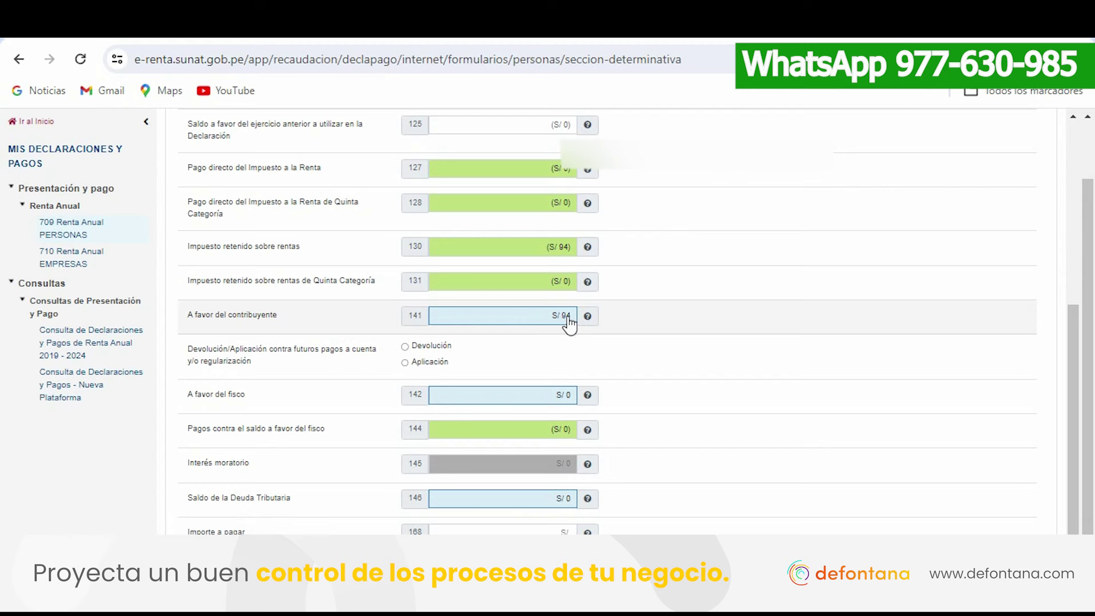
{"action": "scroll", "coordinate": [593, 348], "scroll_direction": "up", "scroll_amount": 3}
{"action": "scroll", "coordinate": [675, 341], "scroll_direction": "up", "scroll_amount": 2}
{"action": "scroll", "coordinate": [667, 365], "scroll_direction": "down", "scroll_amount": 2}
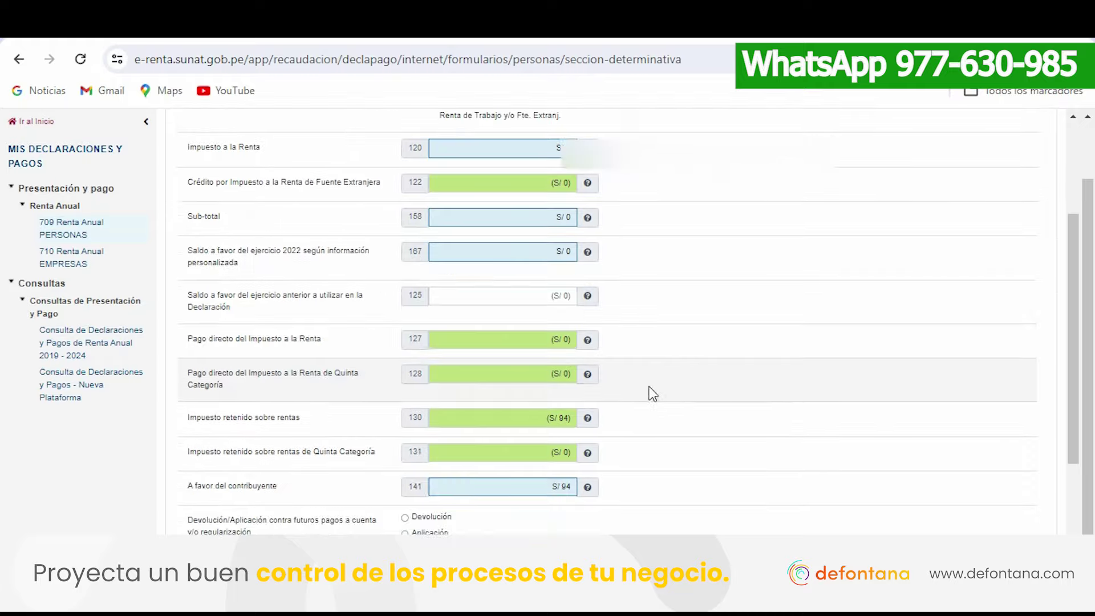
{"action": "scroll", "coordinate": [650, 402], "scroll_direction": "down", "scroll_amount": 3}
{"action": "scroll", "coordinate": [650, 371], "scroll_direction": "up", "scroll_amount": 5}
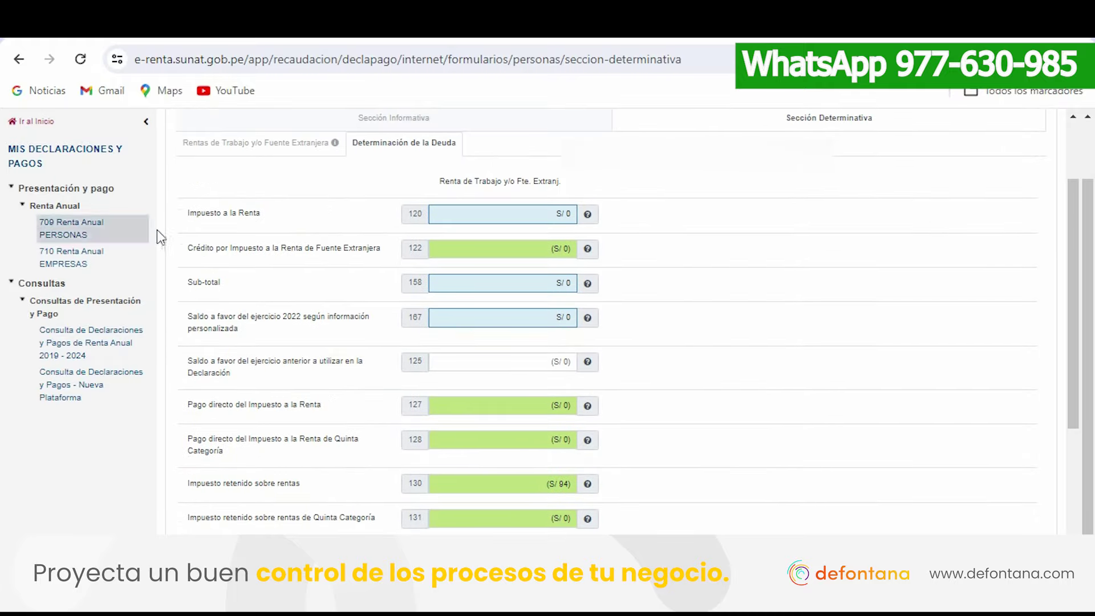
{"action": "left_click_drag", "start_coordinate": [196, 213], "coordinate": [261, 214]}
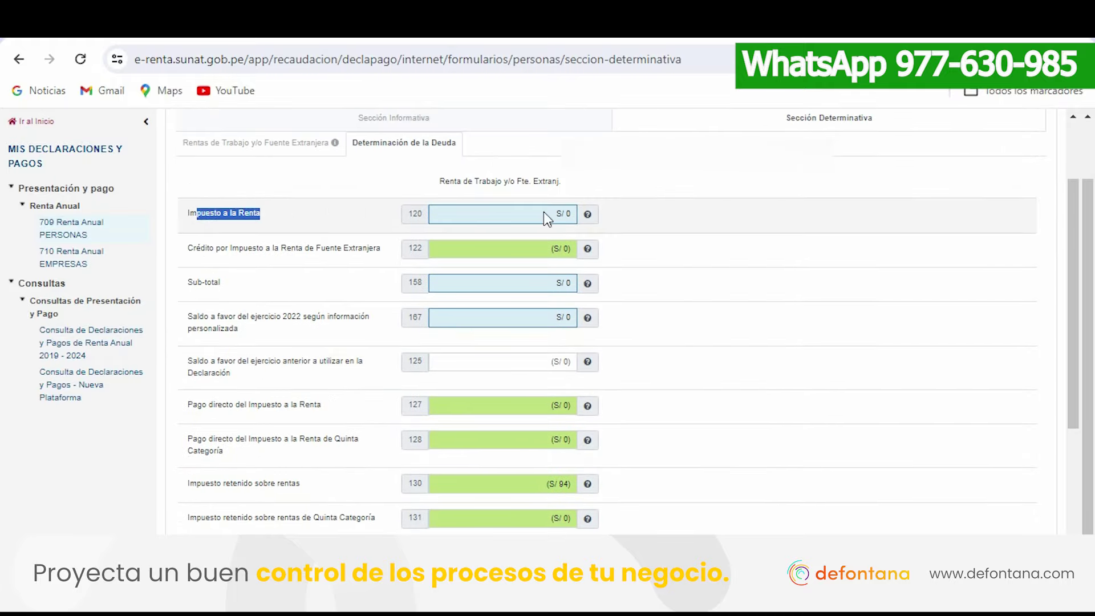
{"action": "left_click_drag", "start_coordinate": [553, 214], "coordinate": [617, 214]}
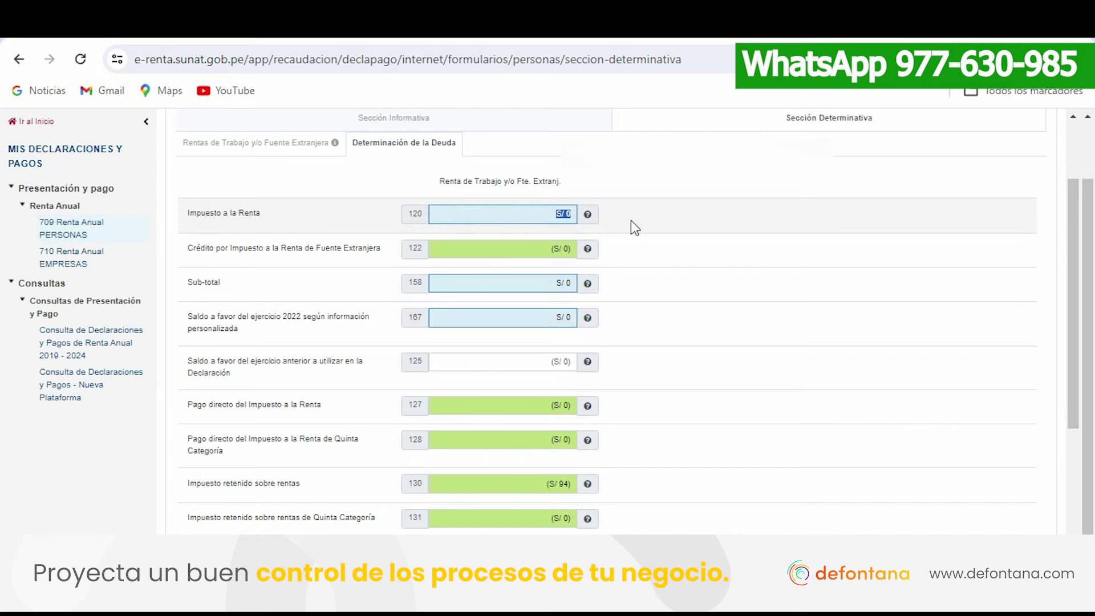
Step: Choose Devolución for the balance in the taxpayer's favour and confirm the choice
{"action": "scroll", "coordinate": [631, 247], "scroll_direction": "down", "scroll_amount": 2}
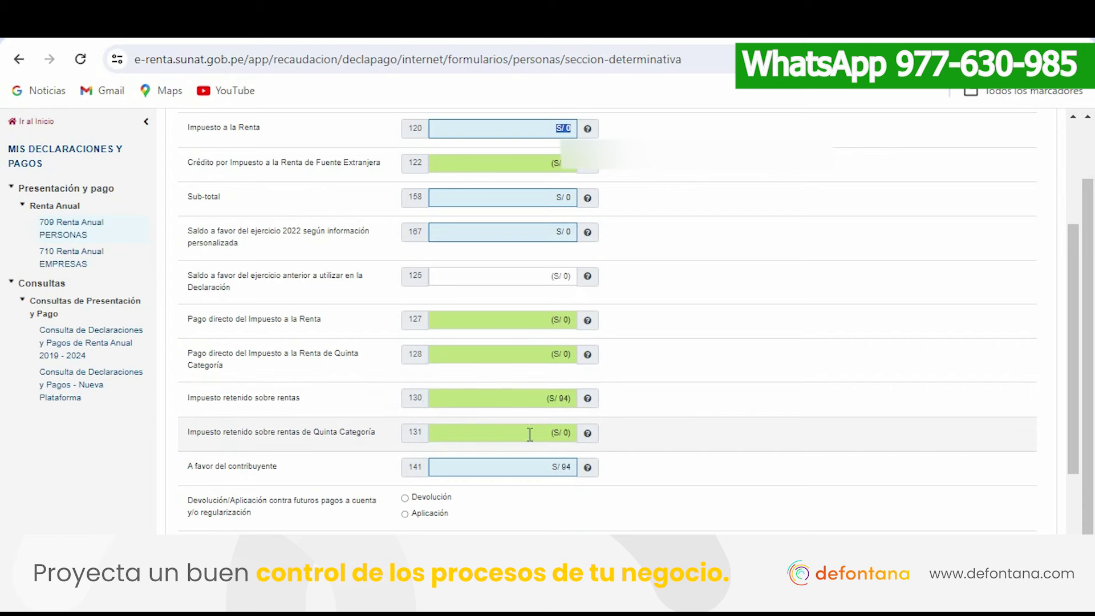
{"action": "scroll", "coordinate": [465, 505], "scroll_direction": "down", "scroll_amount": 1}
{"action": "scroll", "coordinate": [465, 505], "scroll_direction": "down", "scroll_amount": 1}
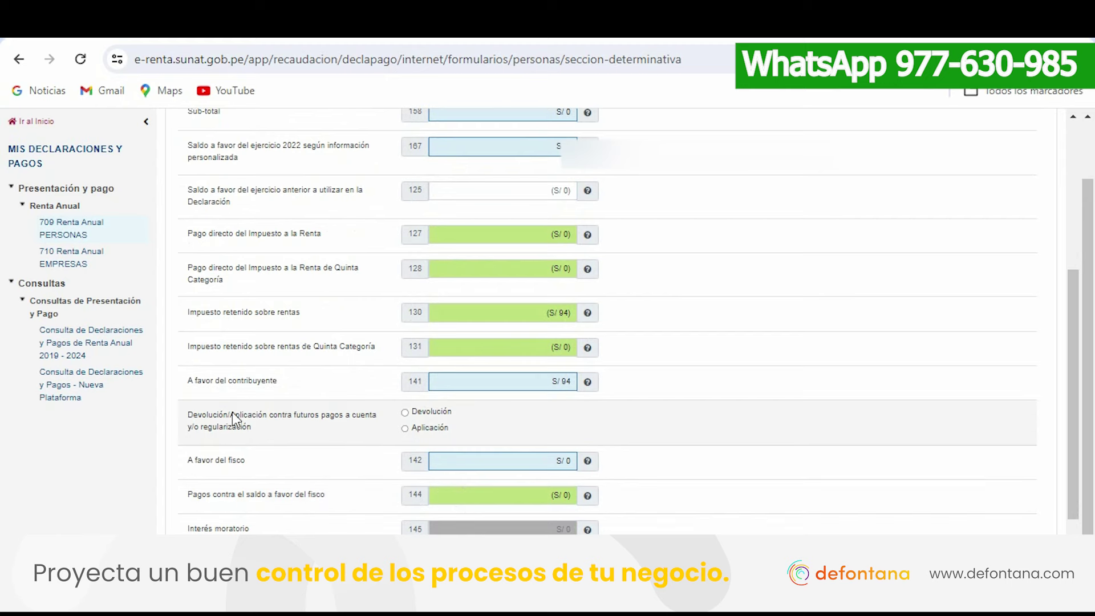
{"action": "left_click", "coordinate": [404, 413]}
{"action": "left_click", "coordinate": [636, 231]}
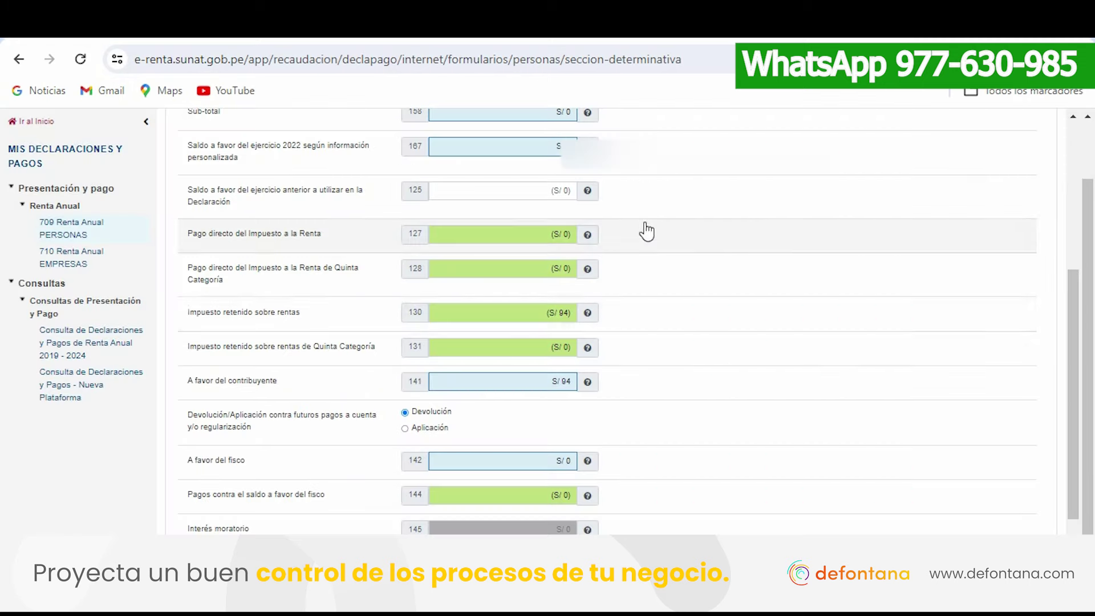
Step: Enter 0 as the Importe a pagar in box 168
{"action": "scroll", "coordinate": [684, 482], "scroll_direction": "down", "scroll_amount": 2}
{"action": "left_click", "coordinate": [547, 518]}
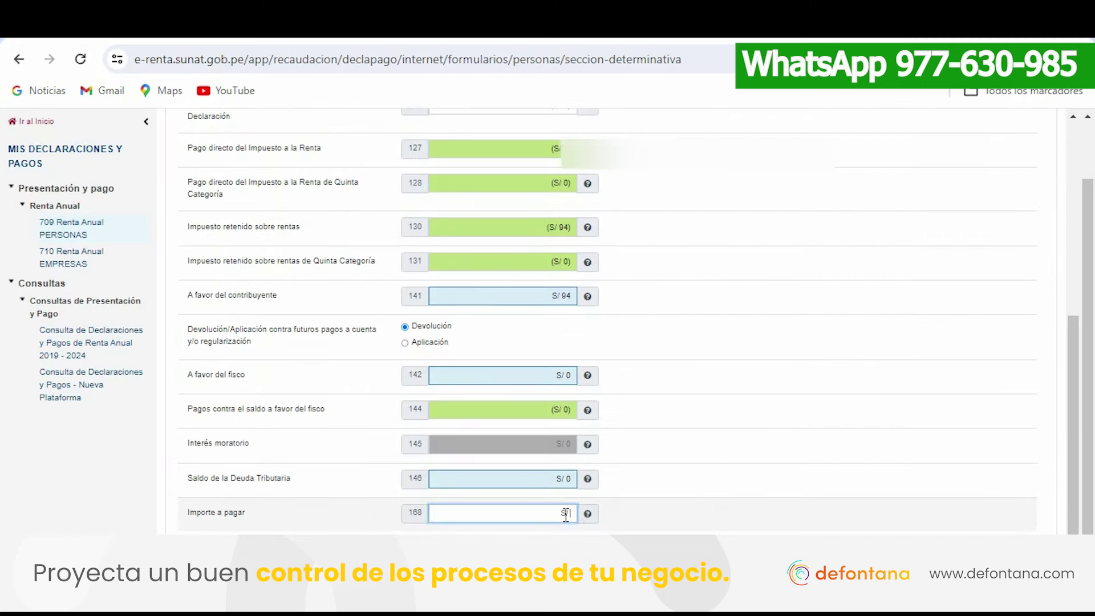
{"action": "type", "text": "0"}
{"action": "left_click", "coordinate": [658, 468]}
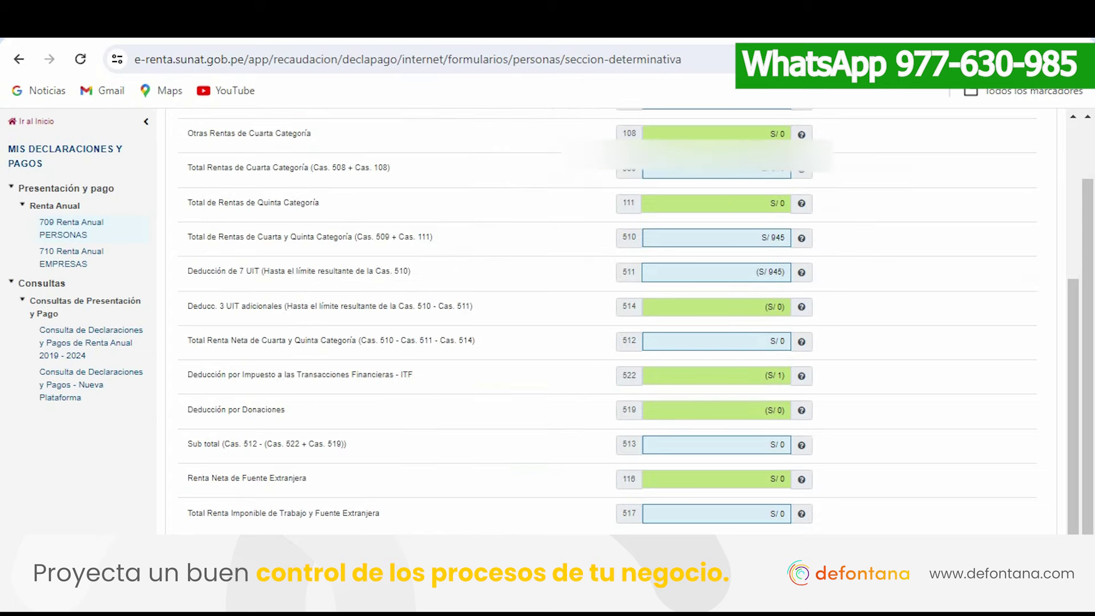
Step: Review the work income boxes, opening the box 111 fifth-category income detail and closing it without adding records
{"action": "scroll", "coordinate": [613, 302], "scroll_direction": "up", "scroll_amount": 5}
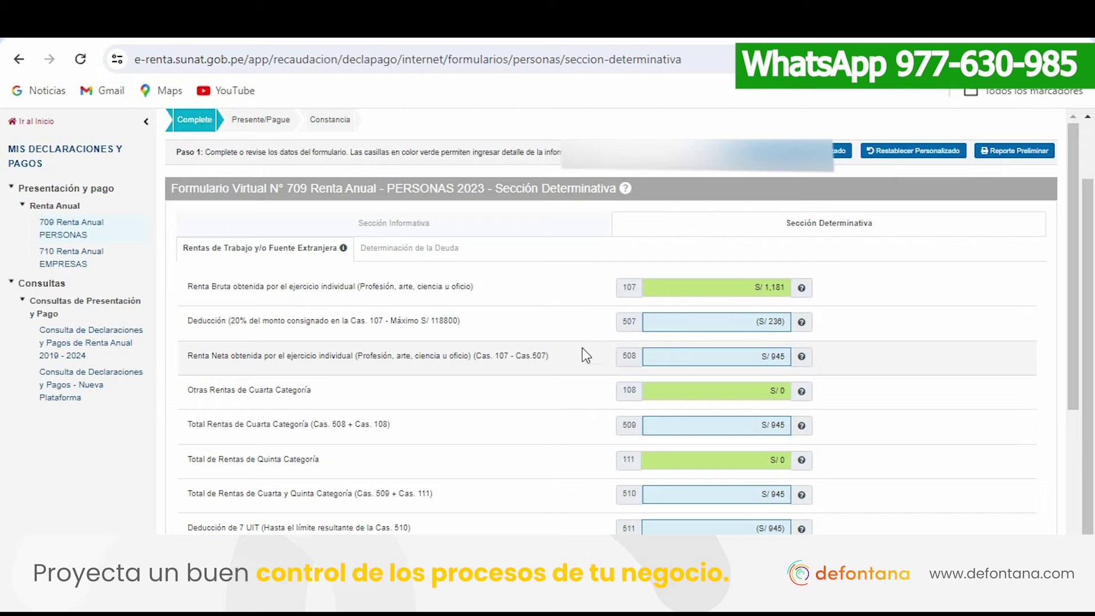
{"action": "scroll", "coordinate": [498, 444], "scroll_direction": "down", "scroll_amount": 2}
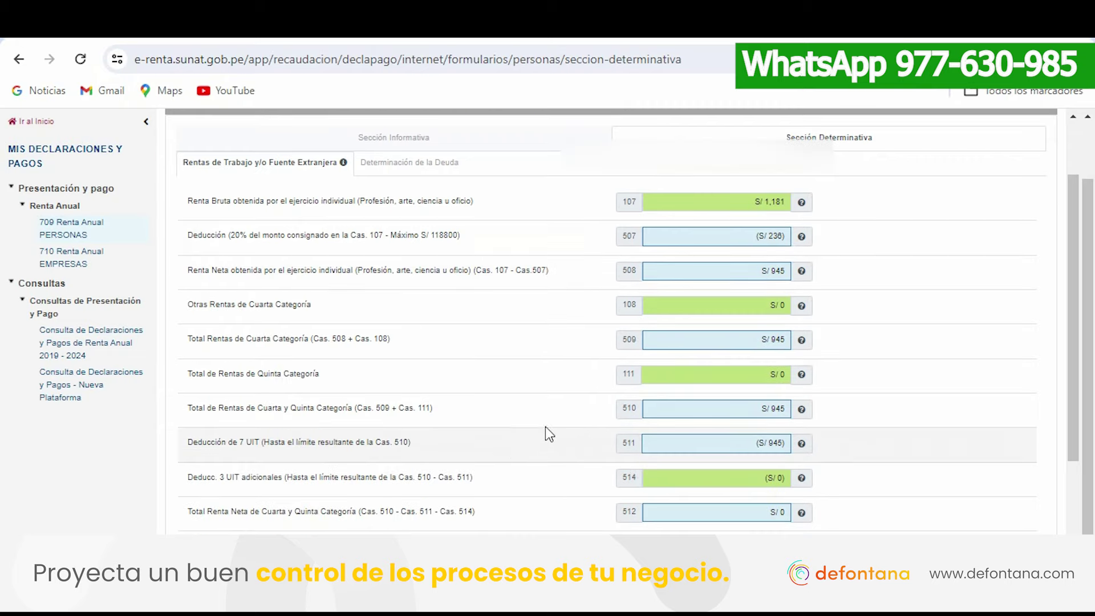
{"action": "left_click", "coordinate": [671, 379]}
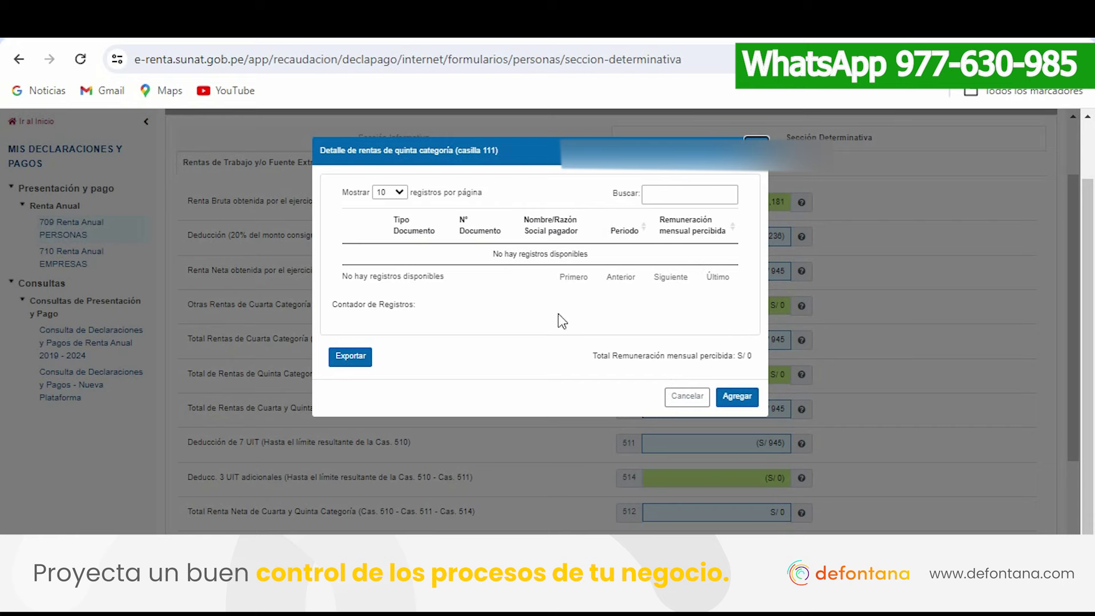
{"action": "left_click", "coordinate": [687, 396]}
{"action": "scroll", "coordinate": [592, 478], "scroll_direction": "down", "scroll_amount": 1}
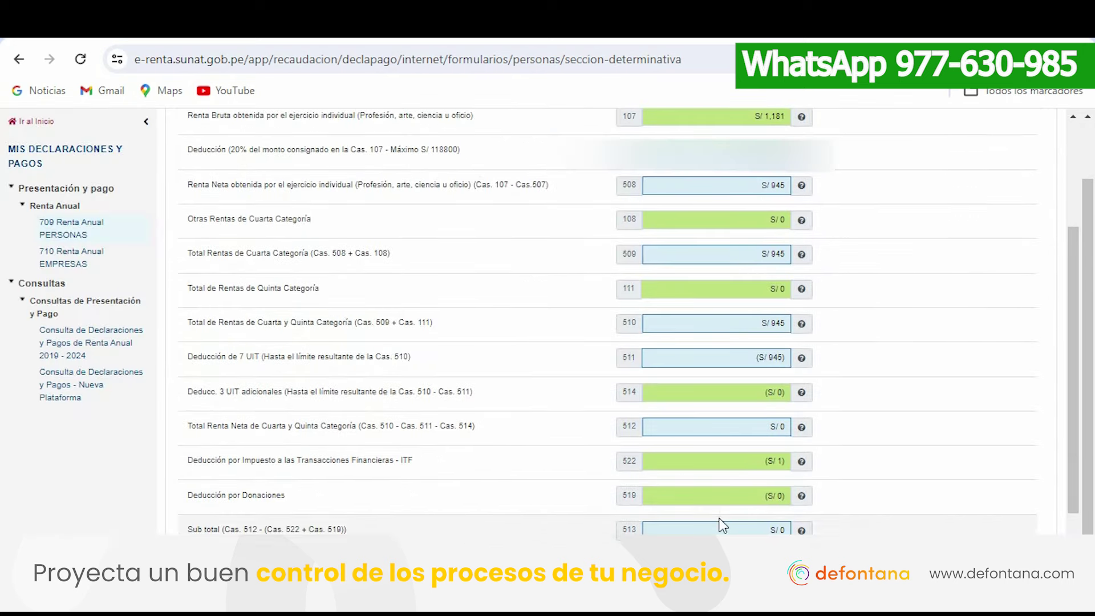
Step: Examine the box 514 additional 3 UIT deductible concepts and the Alquiler de bienes inmuebles detail, closing both without adding records
{"action": "left_click", "coordinate": [692, 392]}
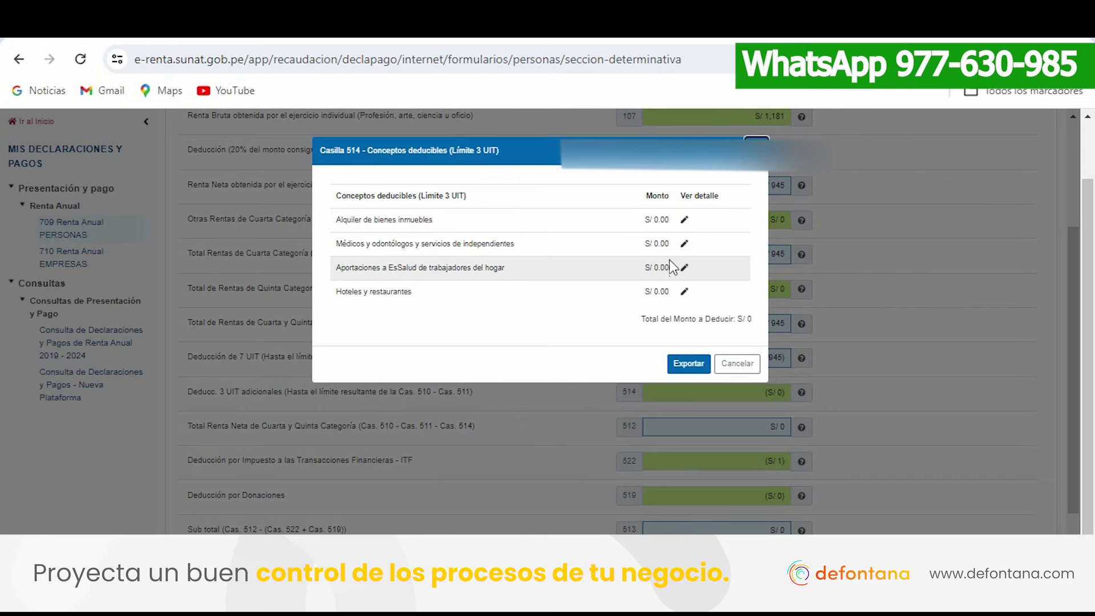
{"action": "left_click", "coordinate": [684, 220]}
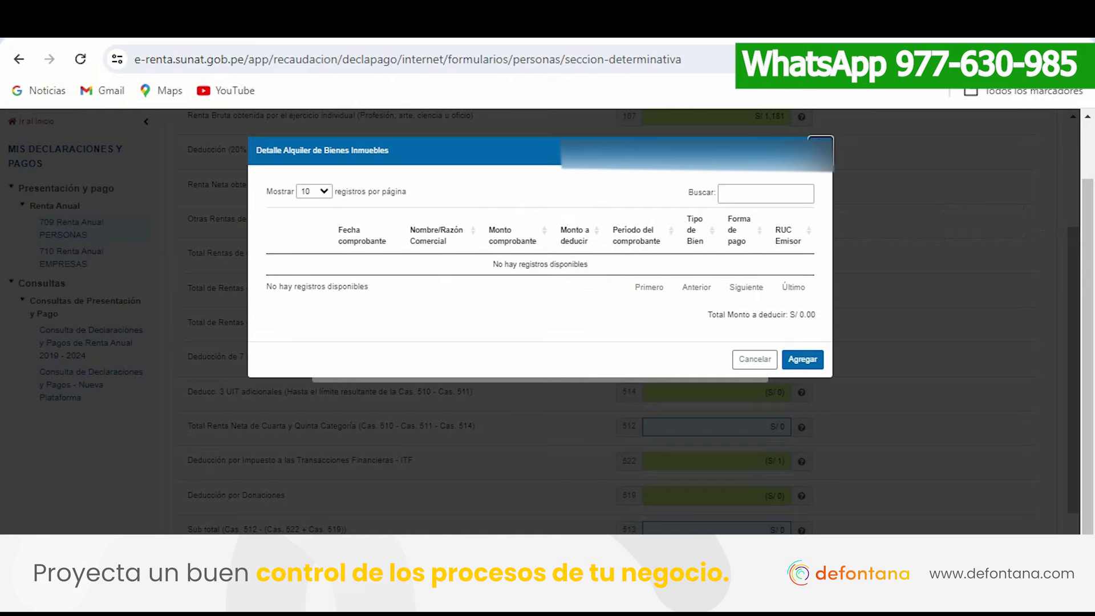
{"action": "left_click", "coordinate": [829, 154]}
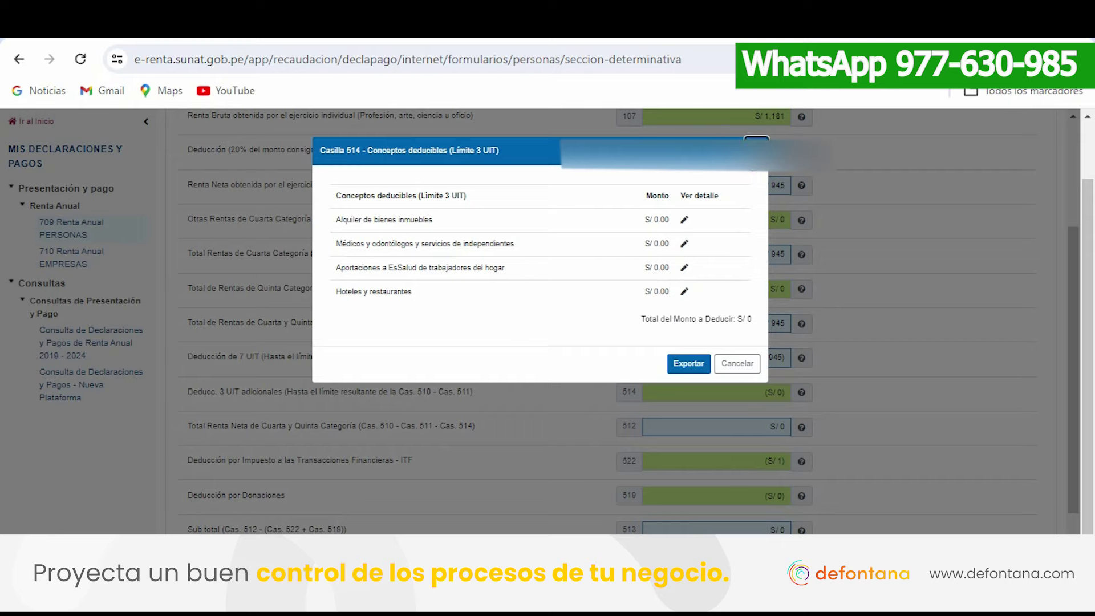
{"action": "left_click", "coordinate": [756, 150]}
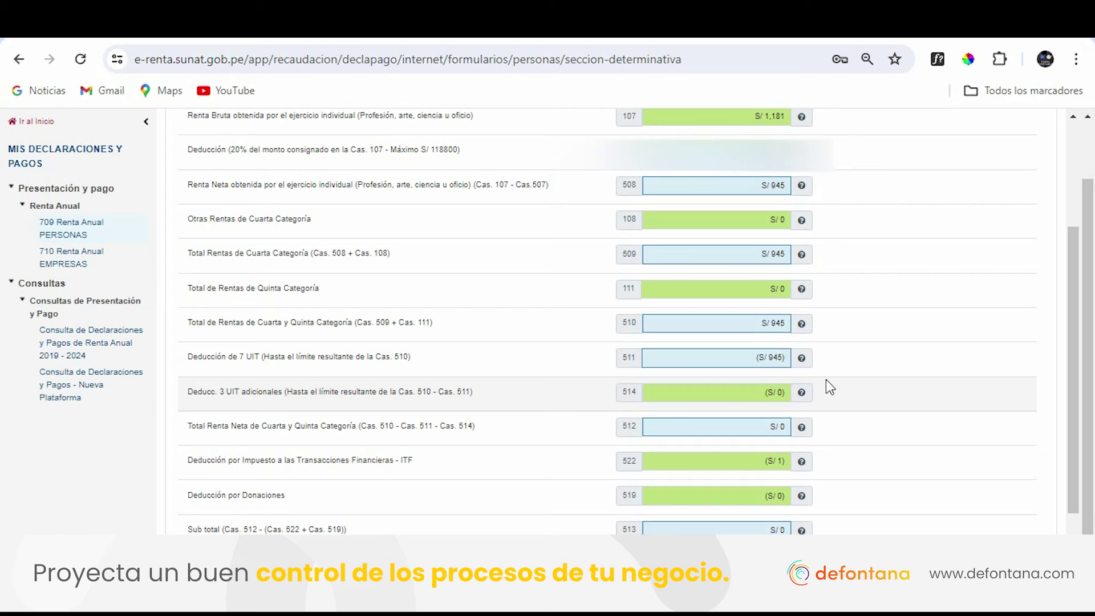
Step: Validate the declaration from the Determinación de la Deuda section, accept the validation, and confirm its submission for presentation and payment
{"action": "scroll", "coordinate": [884, 440], "scroll_direction": "down", "scroll_amount": 2}
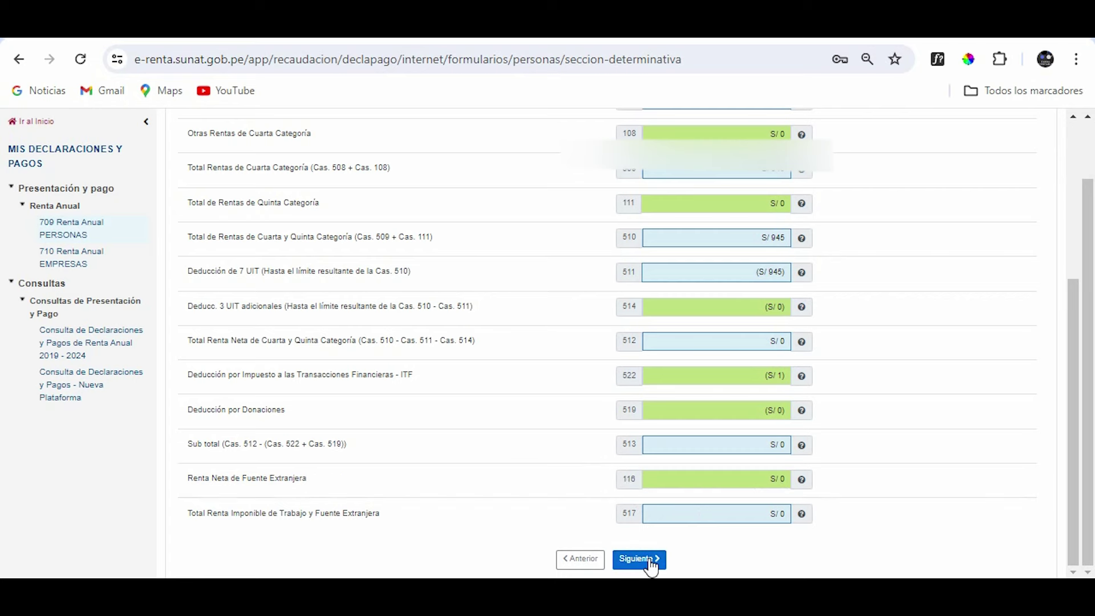
{"action": "left_click", "coordinate": [650, 560]}
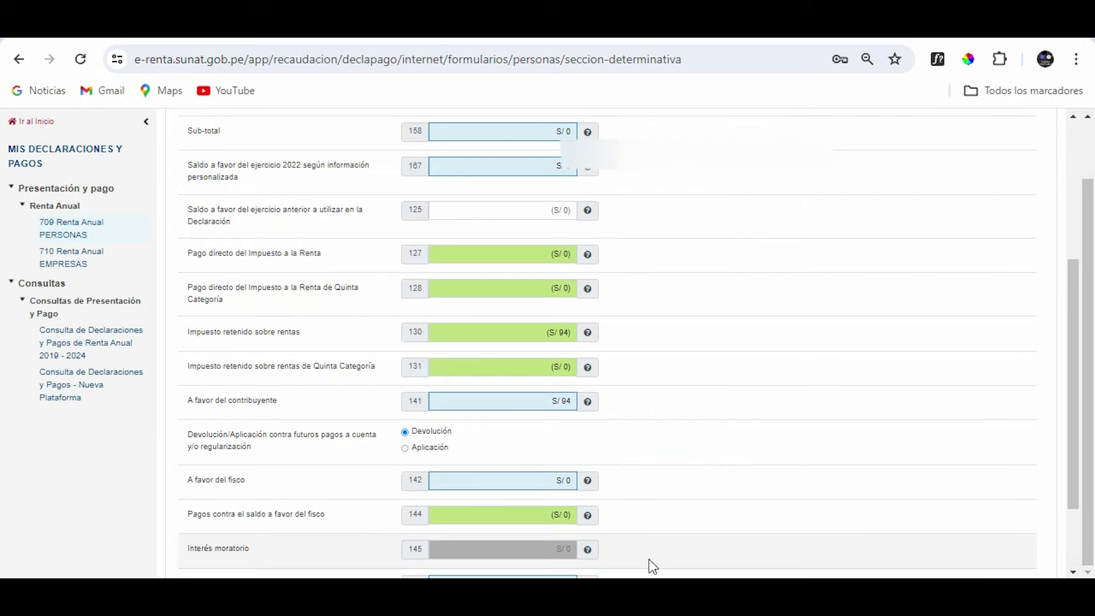
{"action": "scroll", "coordinate": [667, 536], "scroll_direction": "down", "scroll_amount": 2}
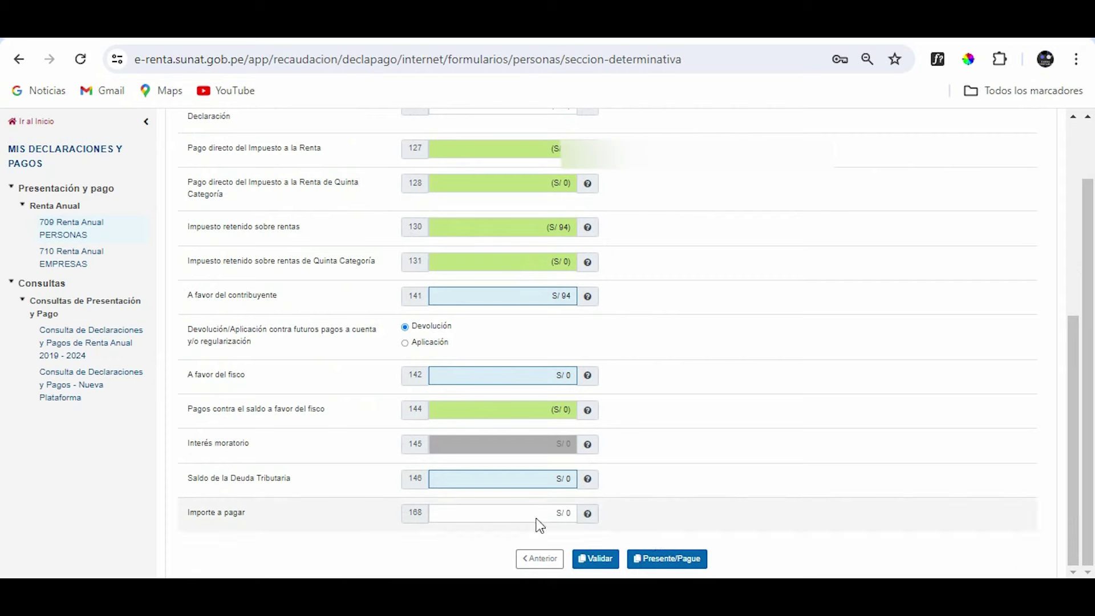
{"action": "left_click", "coordinate": [600, 560]}
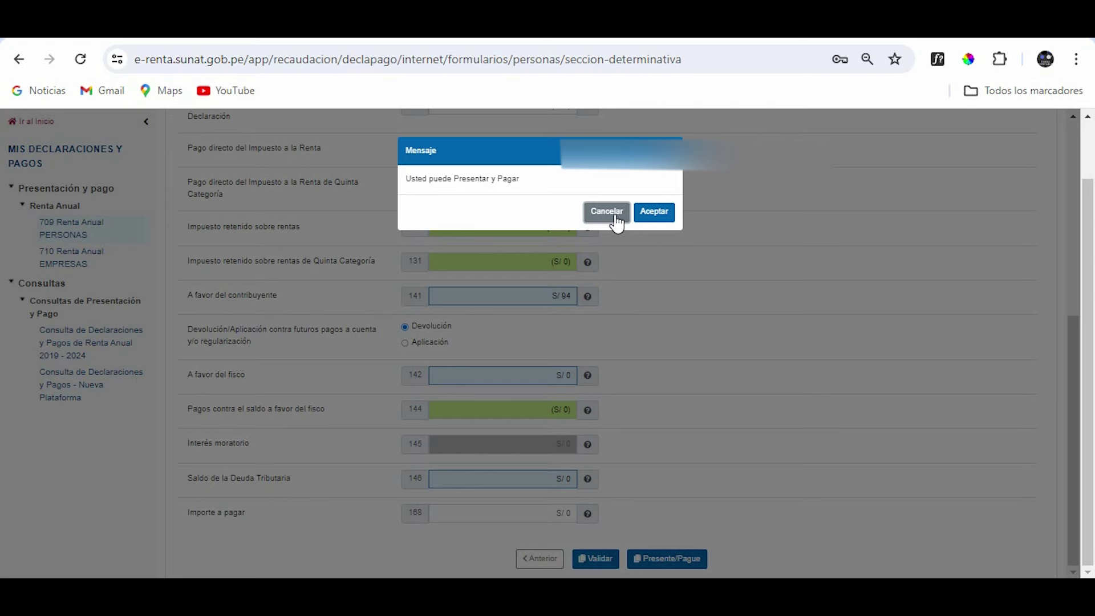
{"action": "left_click", "coordinate": [663, 220]}
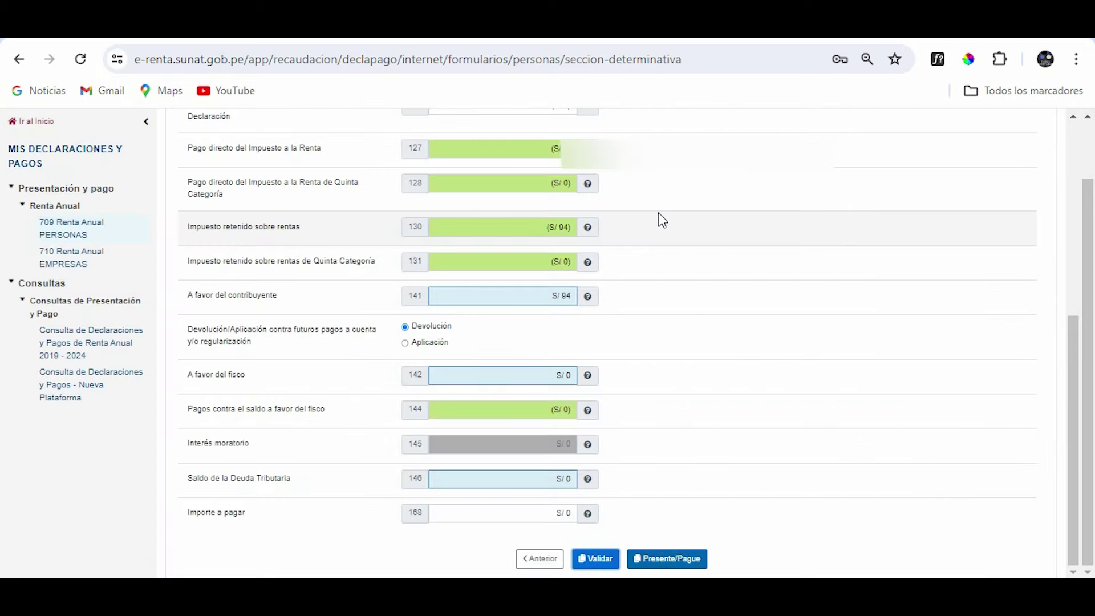
{"action": "left_click", "coordinate": [690, 561]}
{"action": "left_click", "coordinate": [654, 245]}
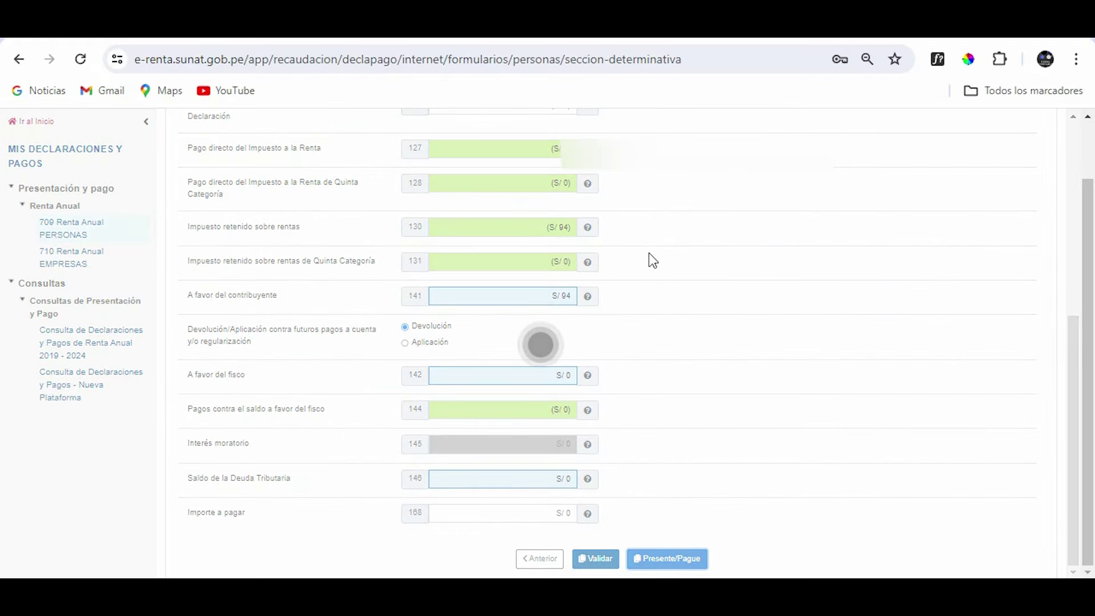